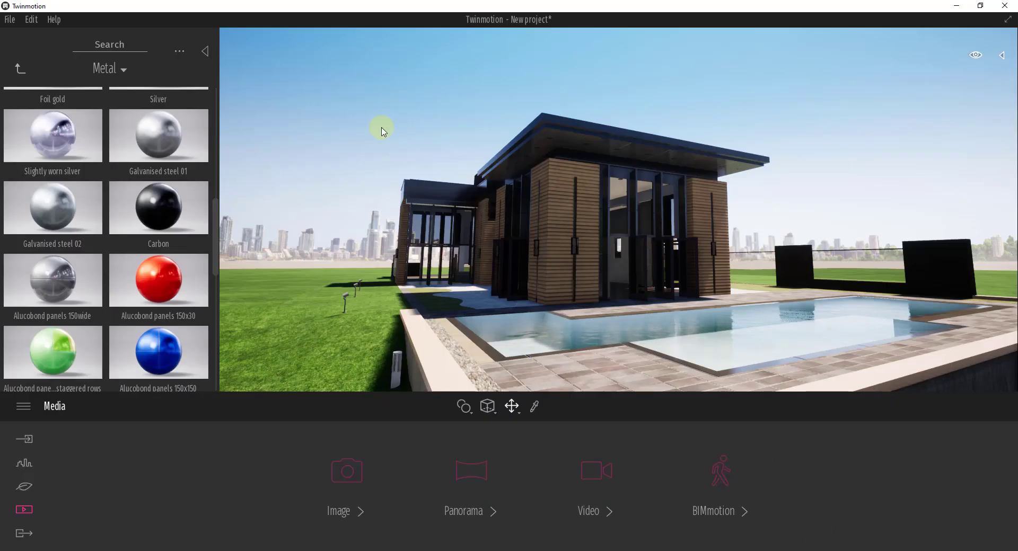
Nudge the camera right to frame the house and pool from a low corner angle.
key(Right)
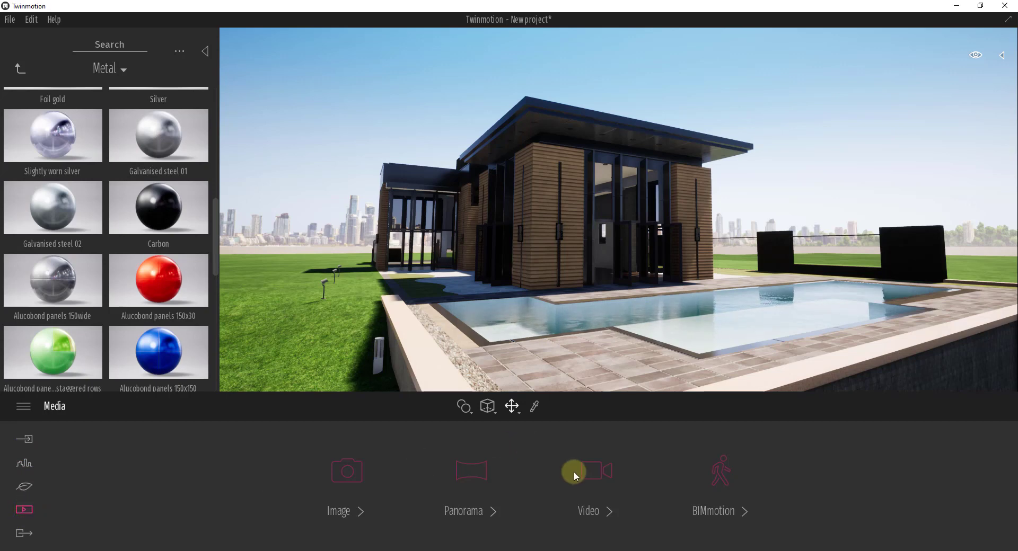
Create Clip 02, a 10-second clip from the current house-and-pool view, and preview it.
click(593, 473)
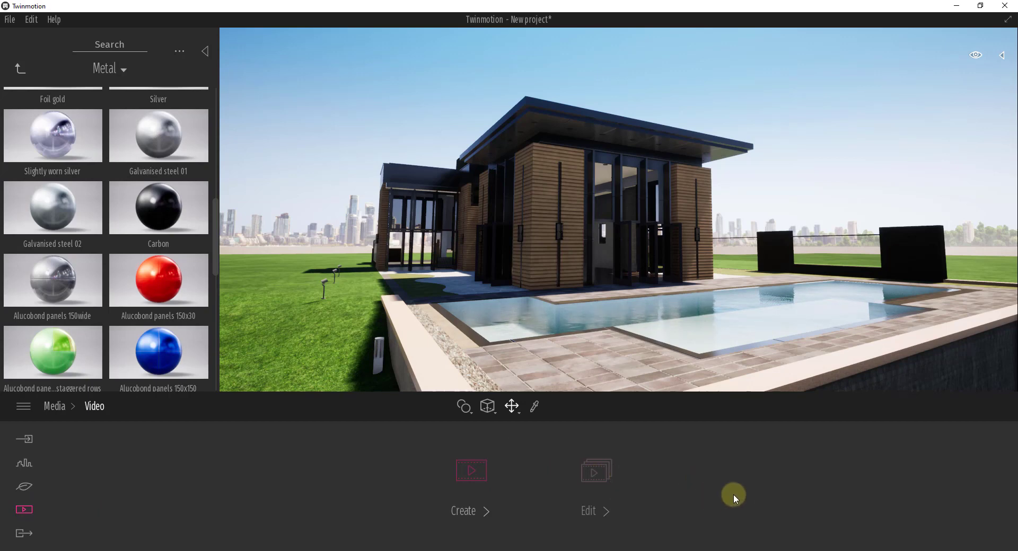
click(470, 472)
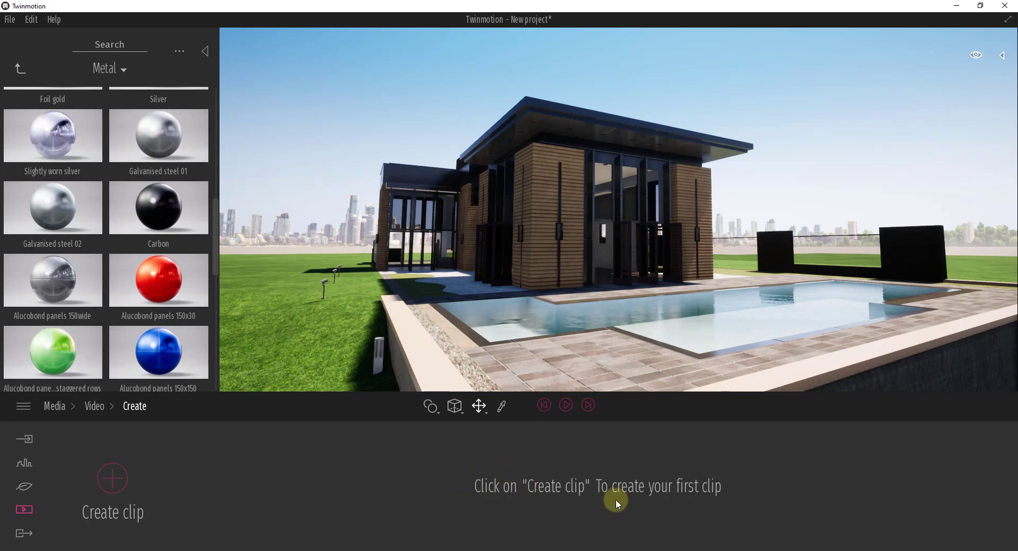
click(120, 482)
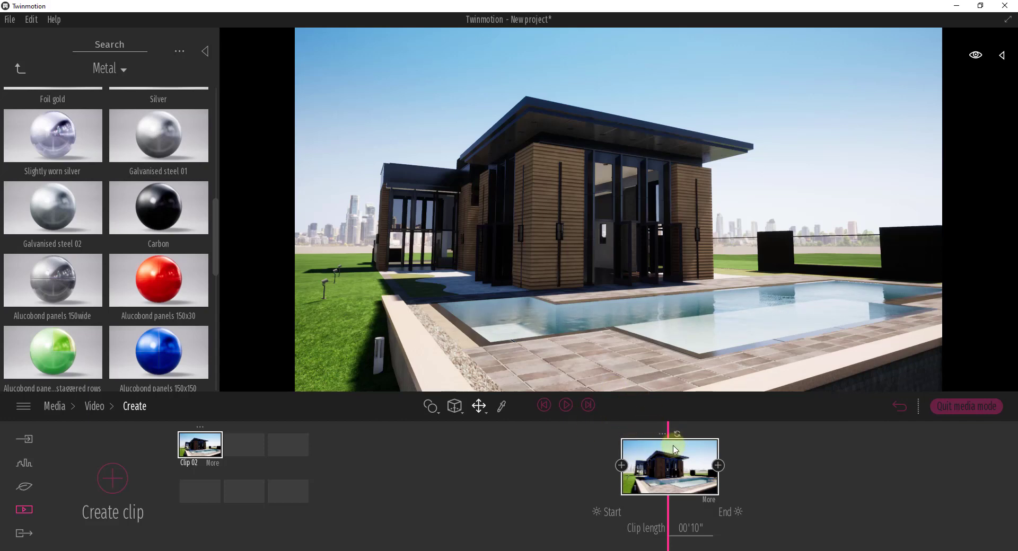
click(567, 406)
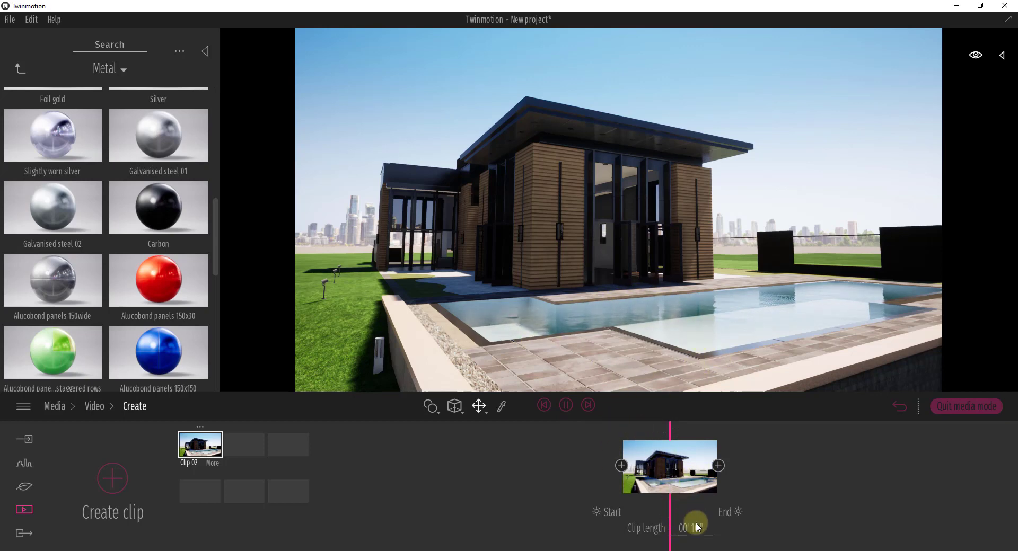
click(566, 405)
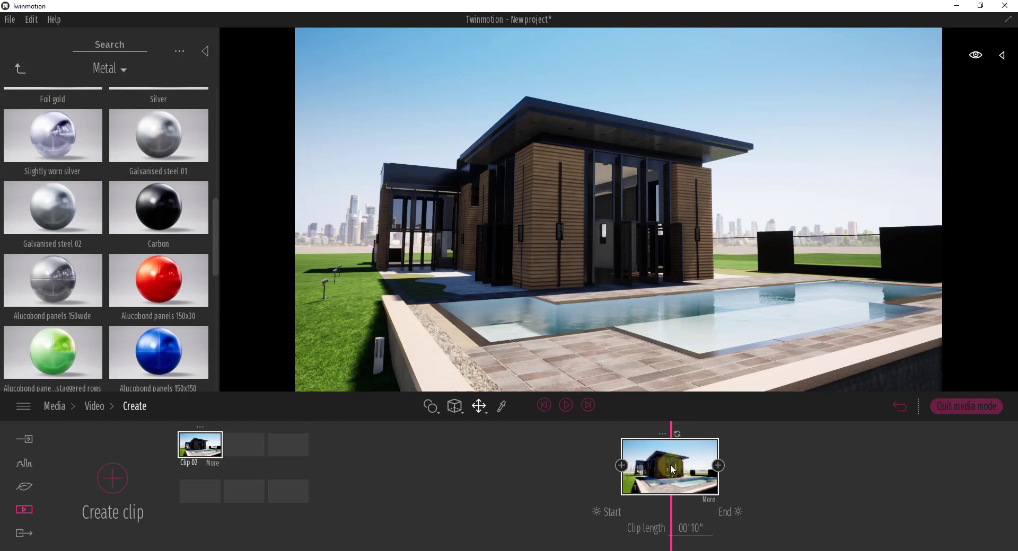
Shift the starting keyframe's weather toward sunny with scattered clouds.
click(709, 500)
click(461, 470)
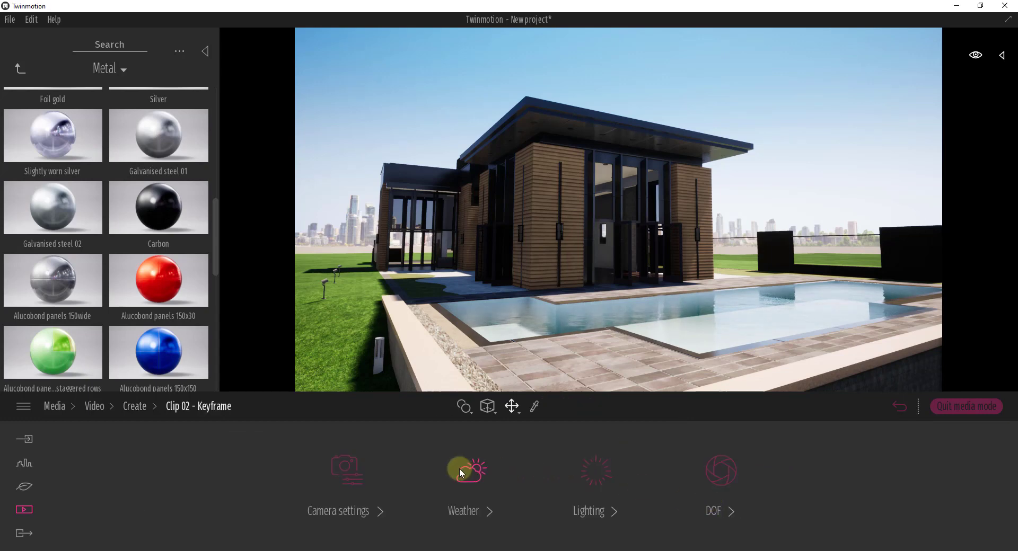
click(339, 451)
drag(339, 452, 254, 450)
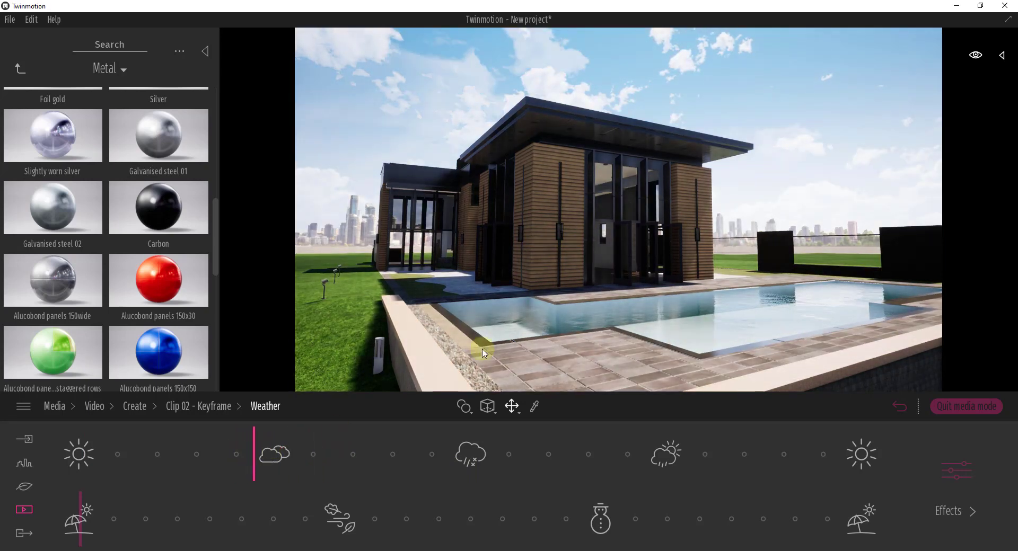
click(198, 408)
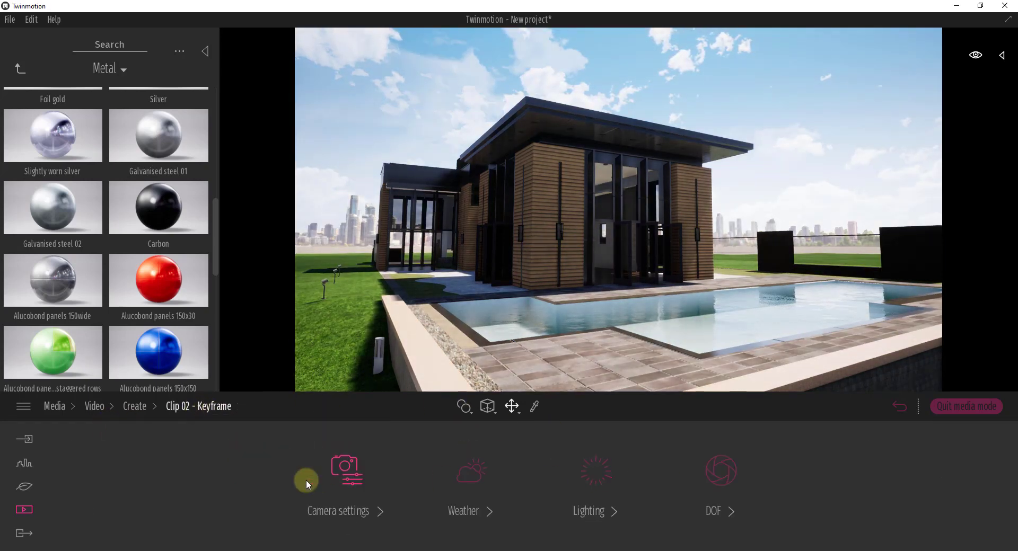
click(135, 407)
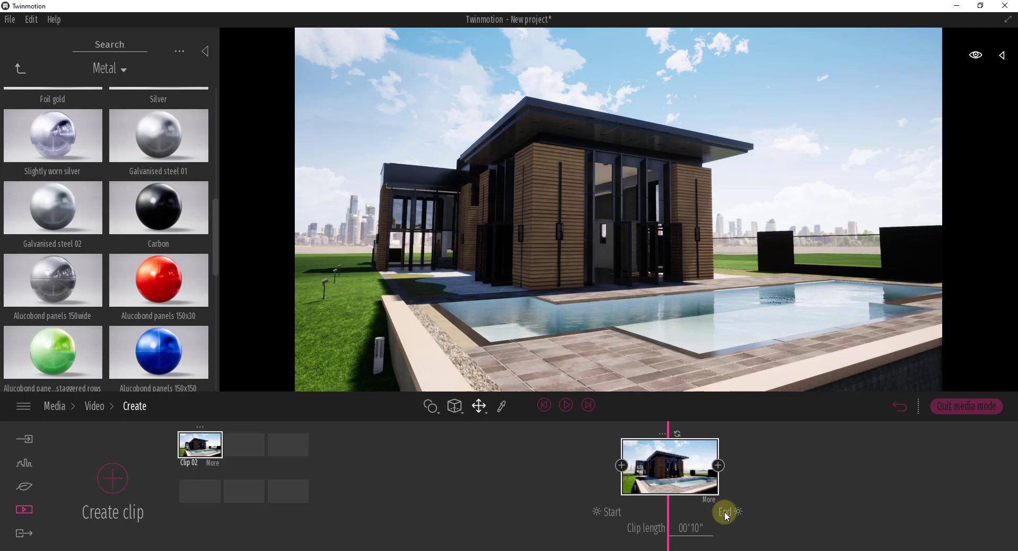
Move the clip's start time of day from 14:00 to about 17:54.
click(609, 514)
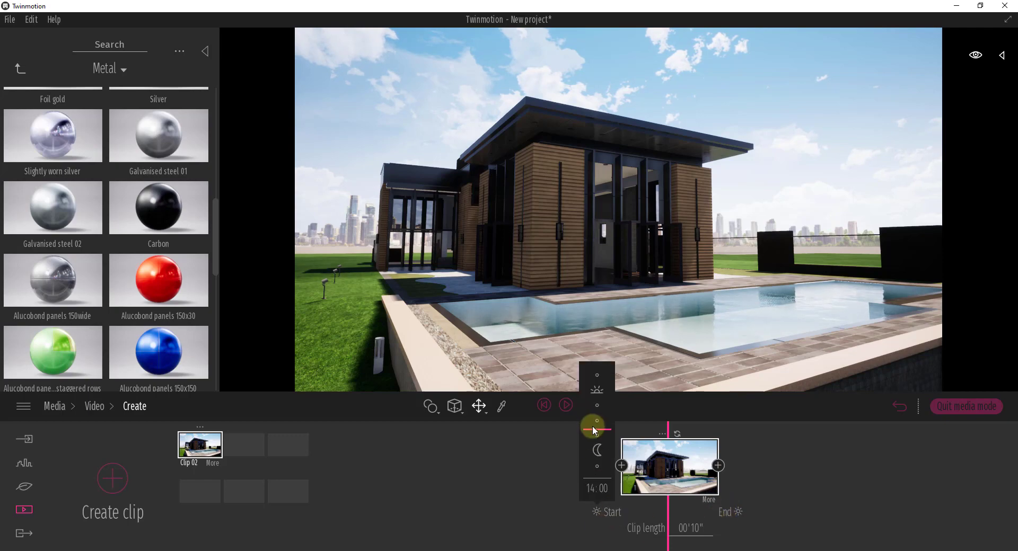
drag(592, 427, 597, 447)
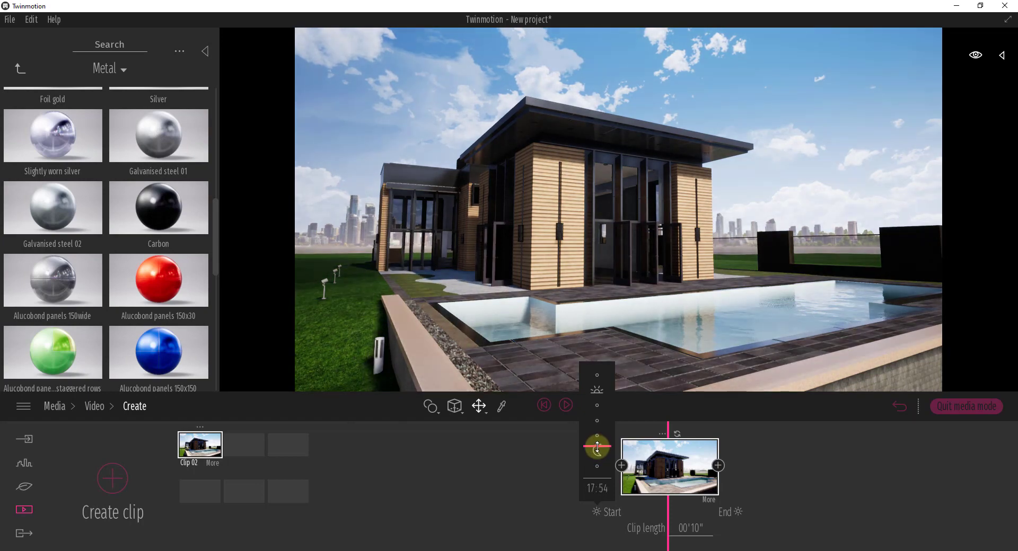
click(707, 499)
click(135, 407)
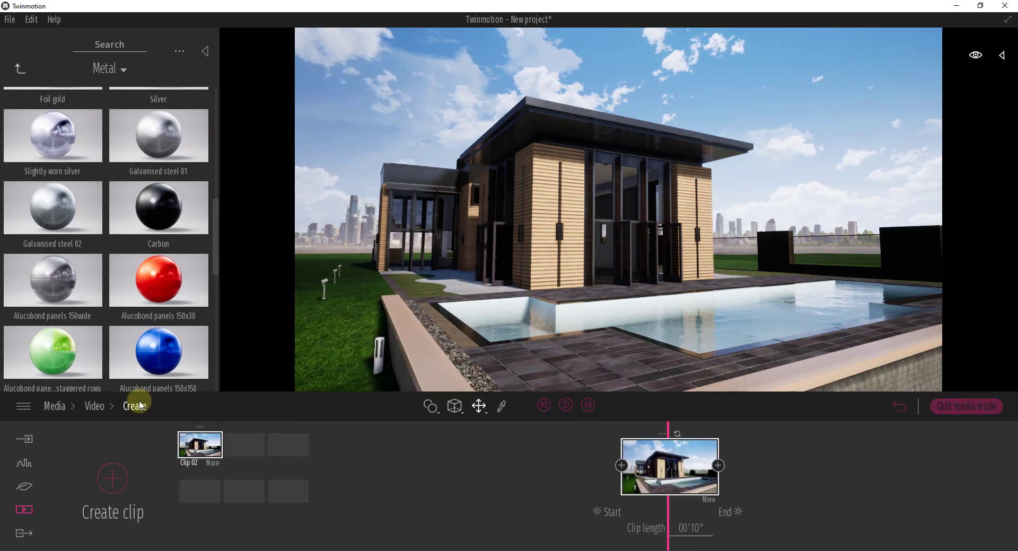
Set Clip 02's Localization north offset to about 173°, easing back from 175°.
click(212, 465)
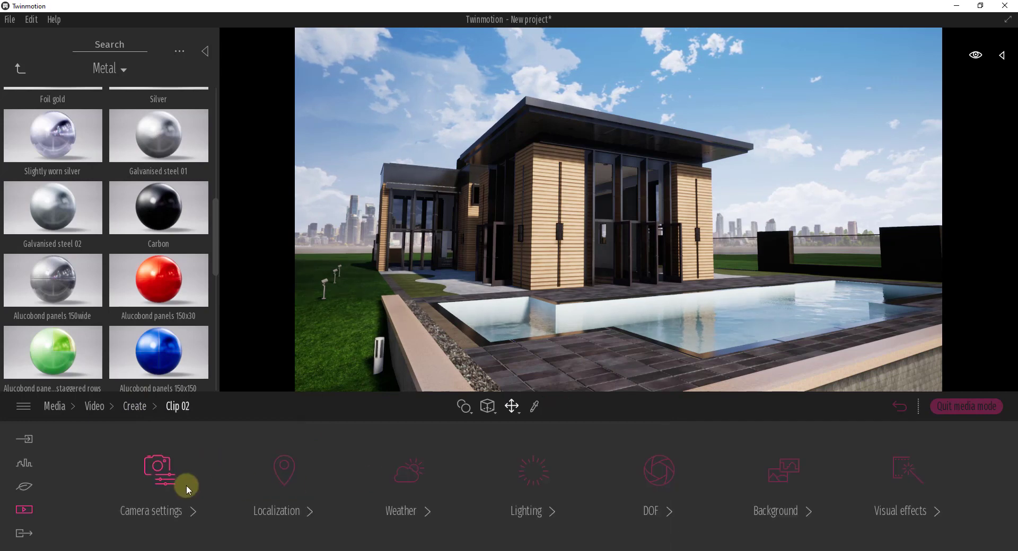
click(292, 478)
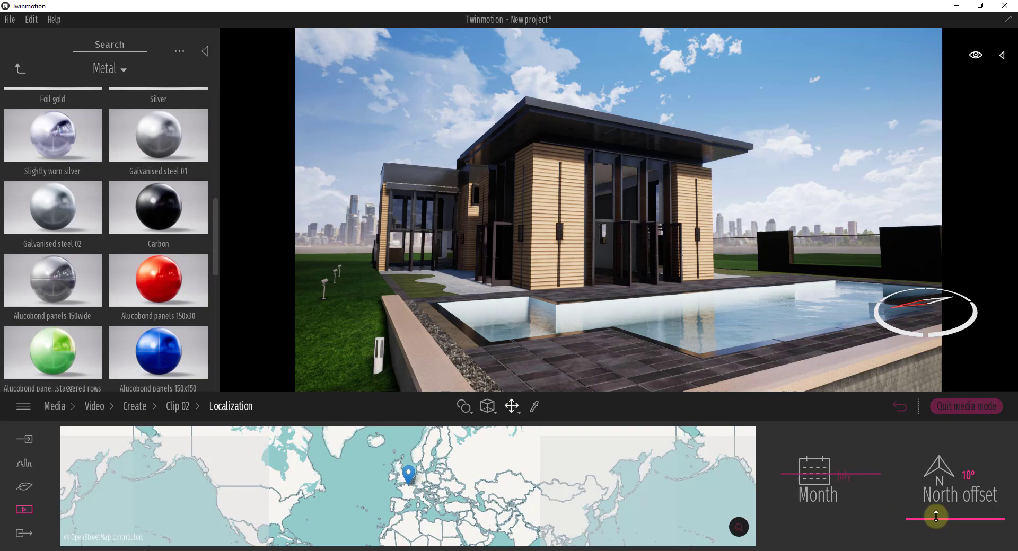
drag(938, 501, 937, 477)
drag(722, 334, 723, 333)
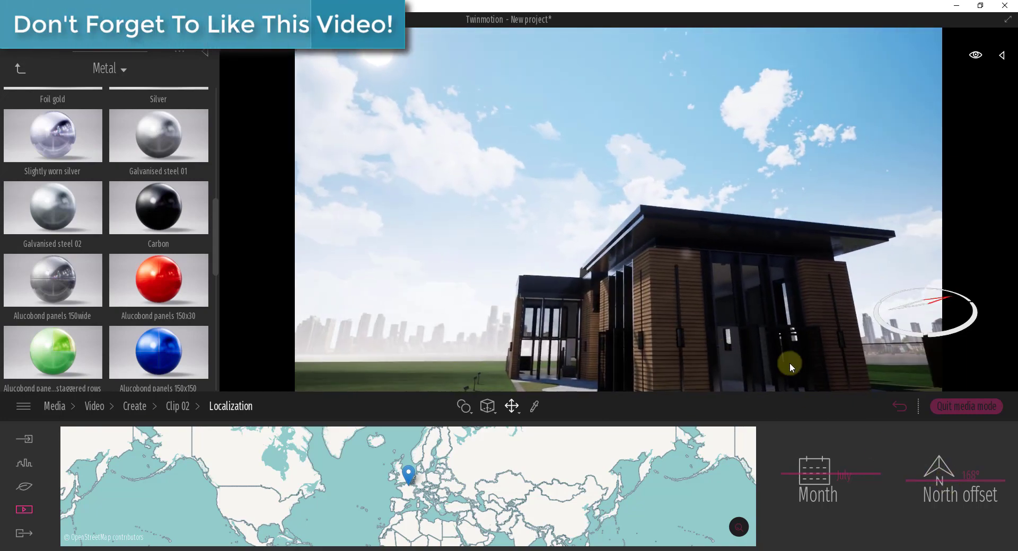
drag(930, 482, 936, 480)
drag(774, 357, 753, 317)
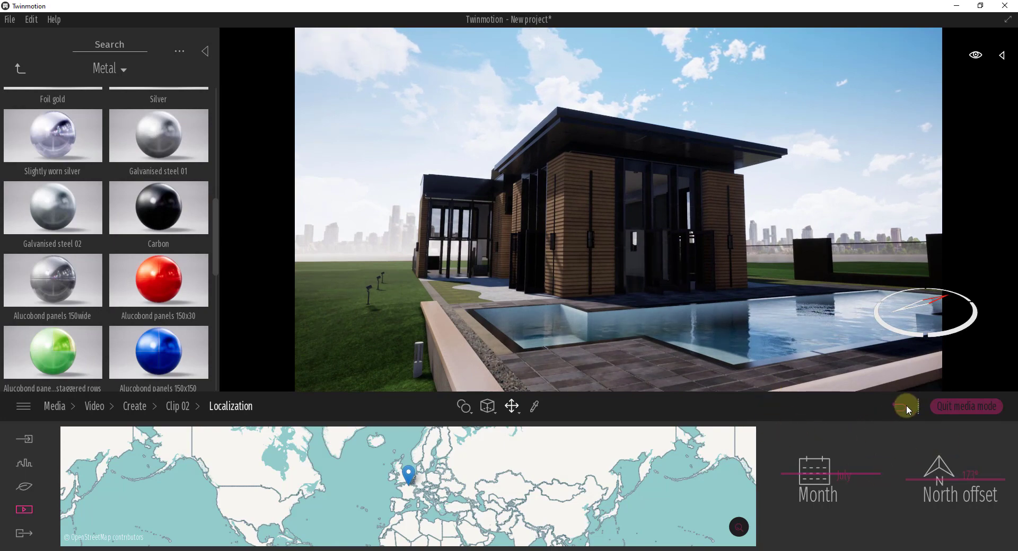
Add a second keyframe after the first on Clip 02's timeline.
click(178, 406)
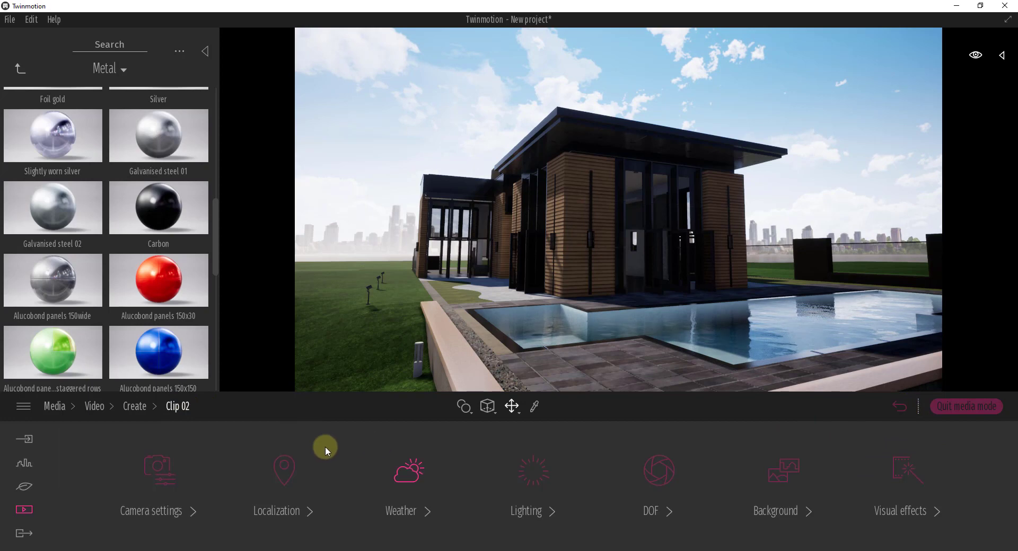
click(144, 412)
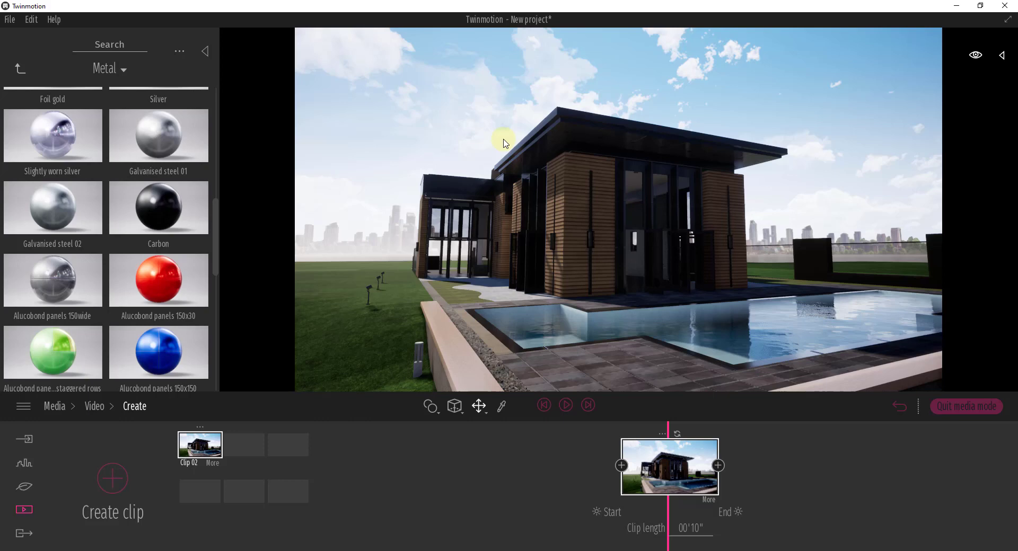
click(718, 466)
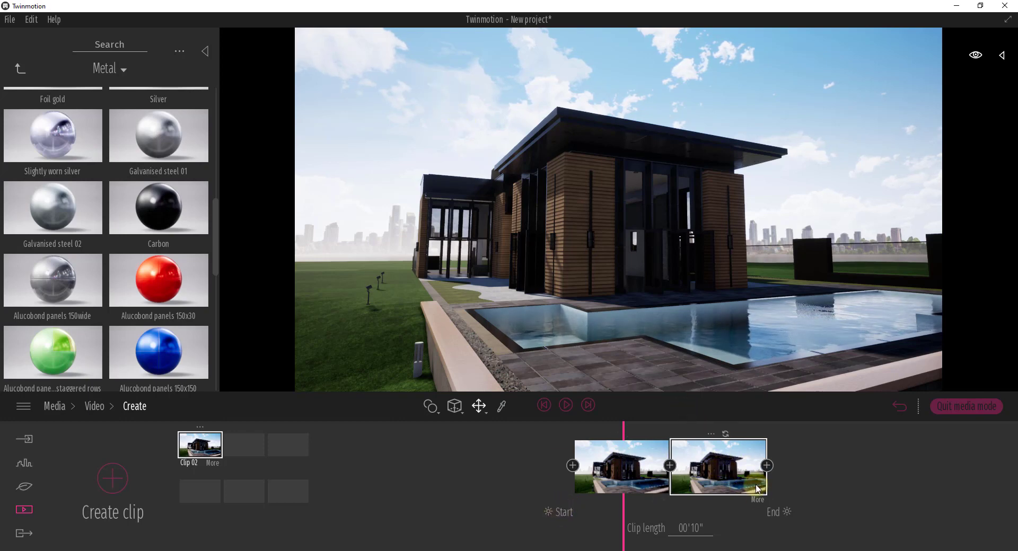
Set the clip's end time of day to 21:38 for a dusk look.
click(780, 512)
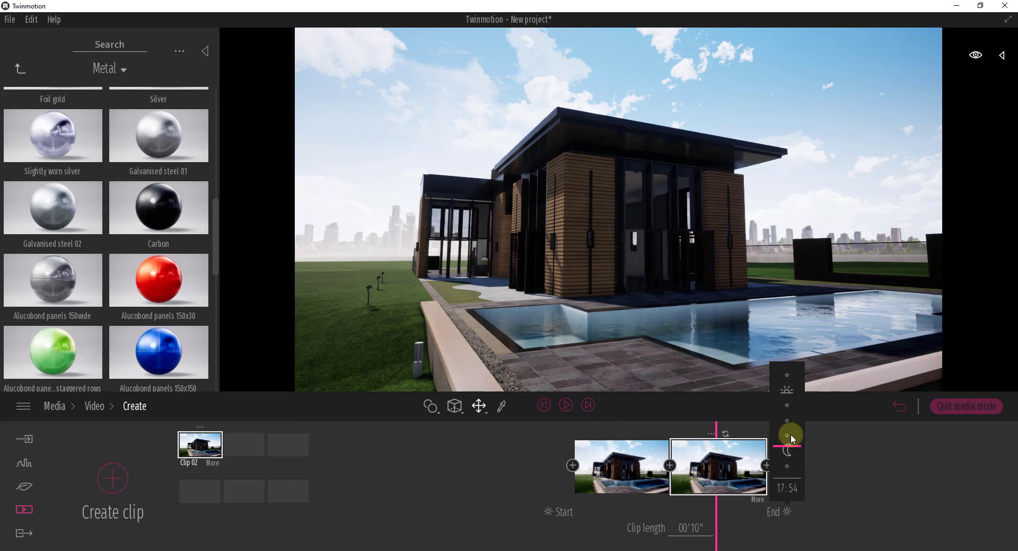
drag(788, 436, 799, 460)
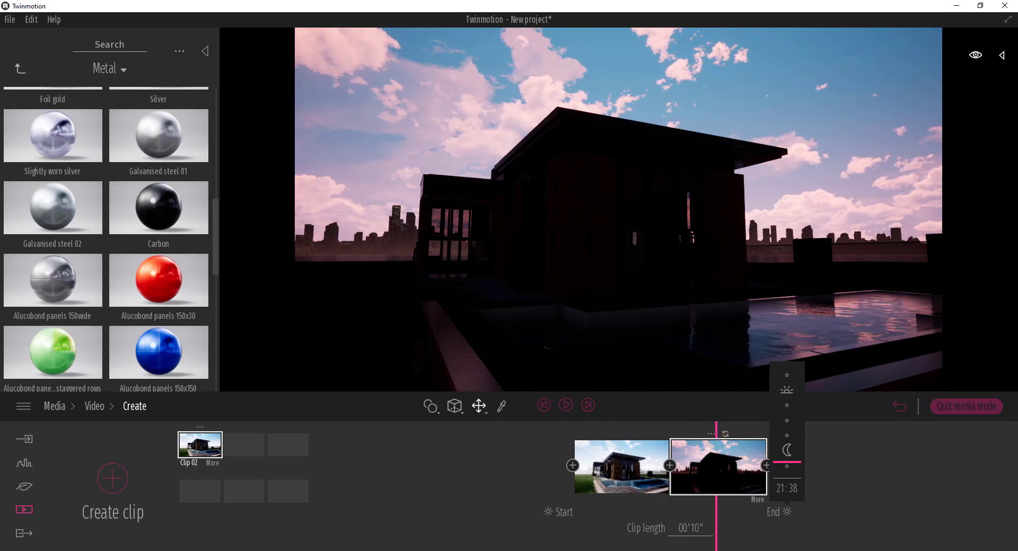
click(685, 338)
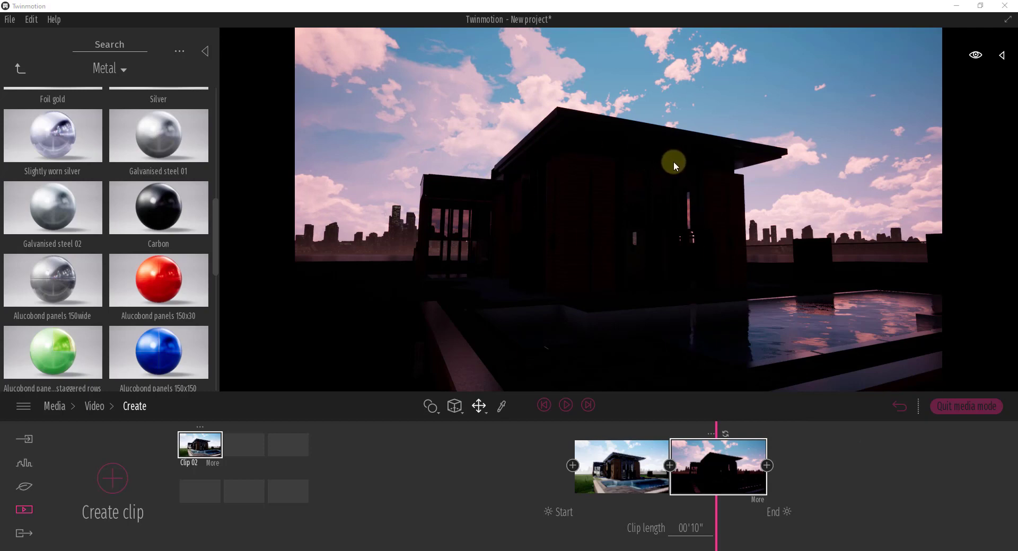
click(565, 406)
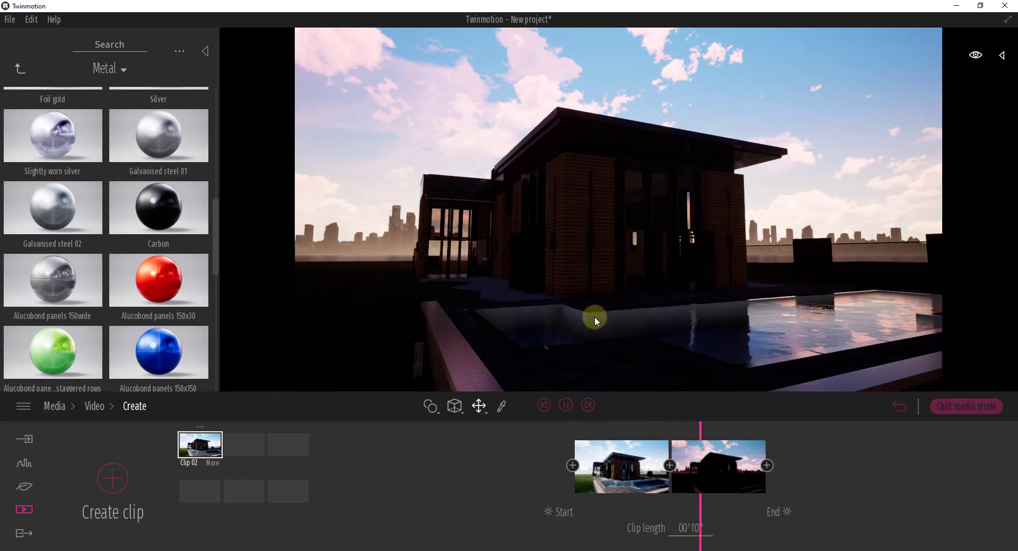
drag(693, 433, 673, 433)
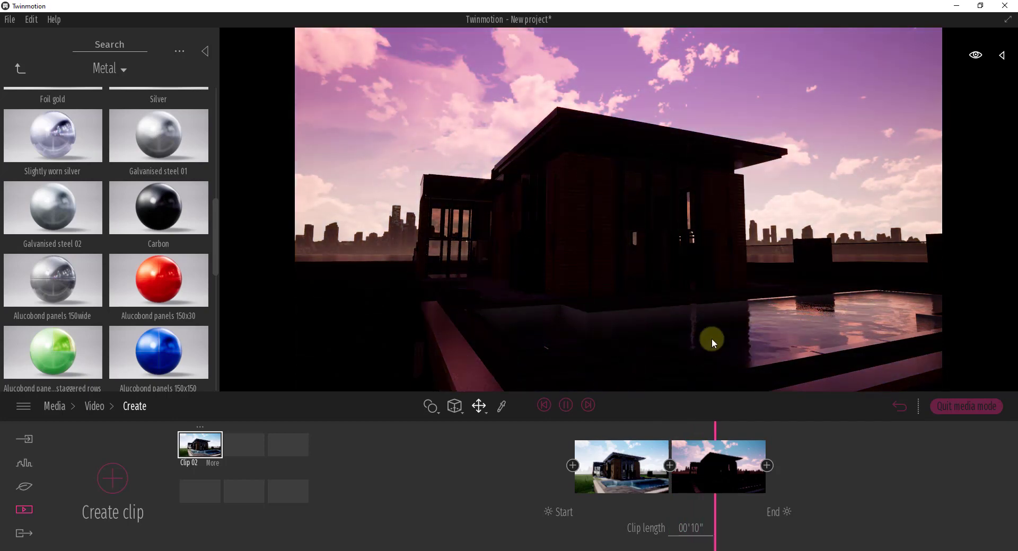
key(space)
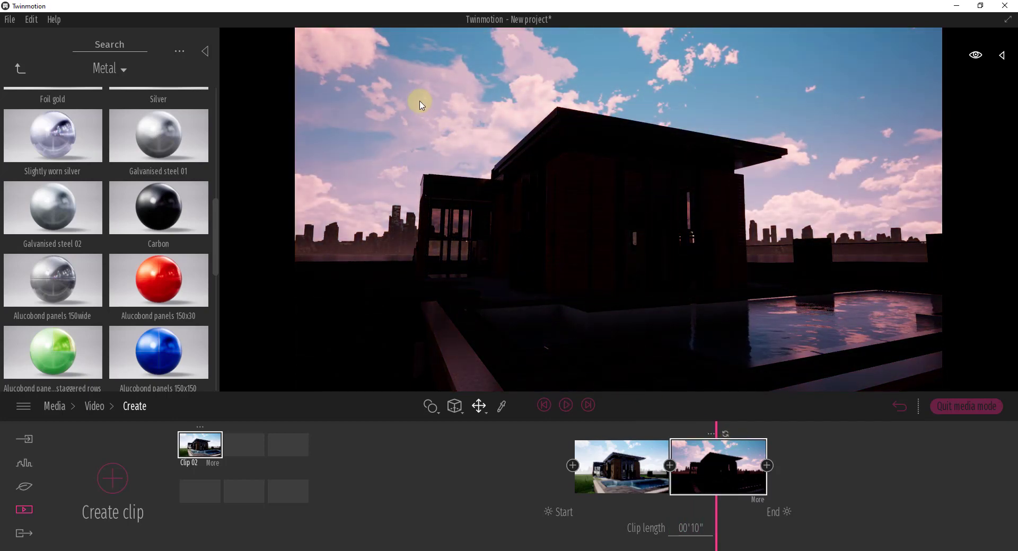
click(626, 474)
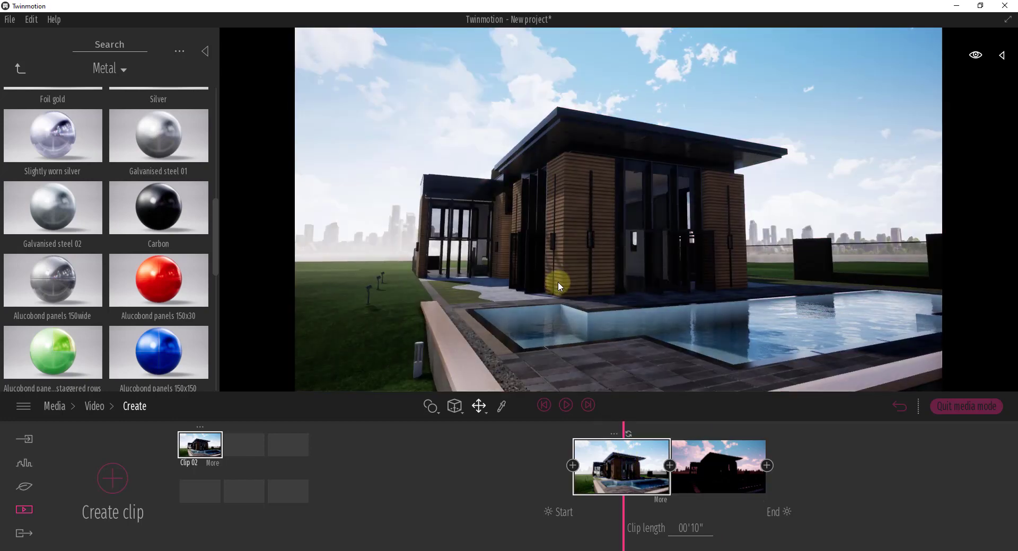
Face the house front across the pool, update the end keyframe to this view, and preview.
right_drag(557, 294, 557, 292)
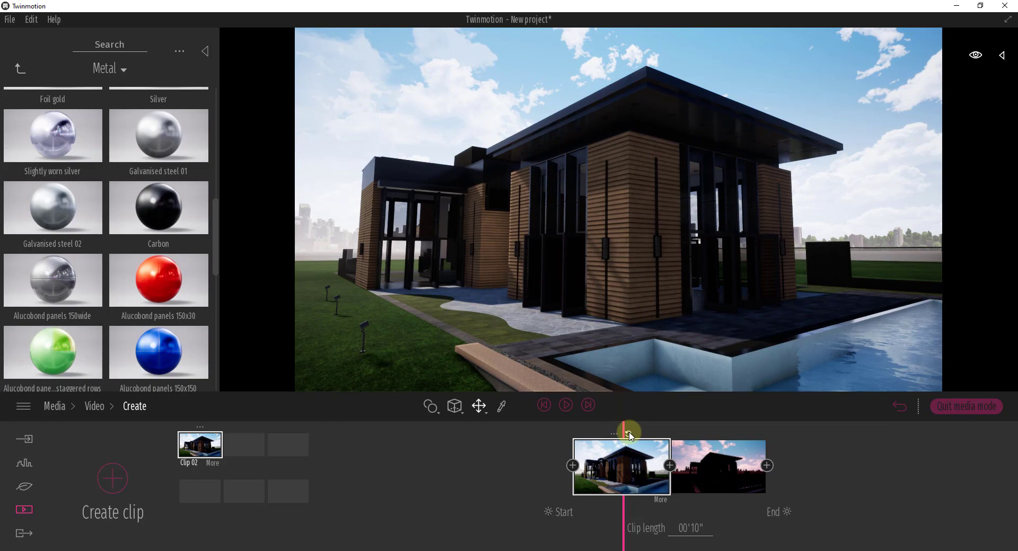
right_drag(685, 231, 710, 275)
click(725, 434)
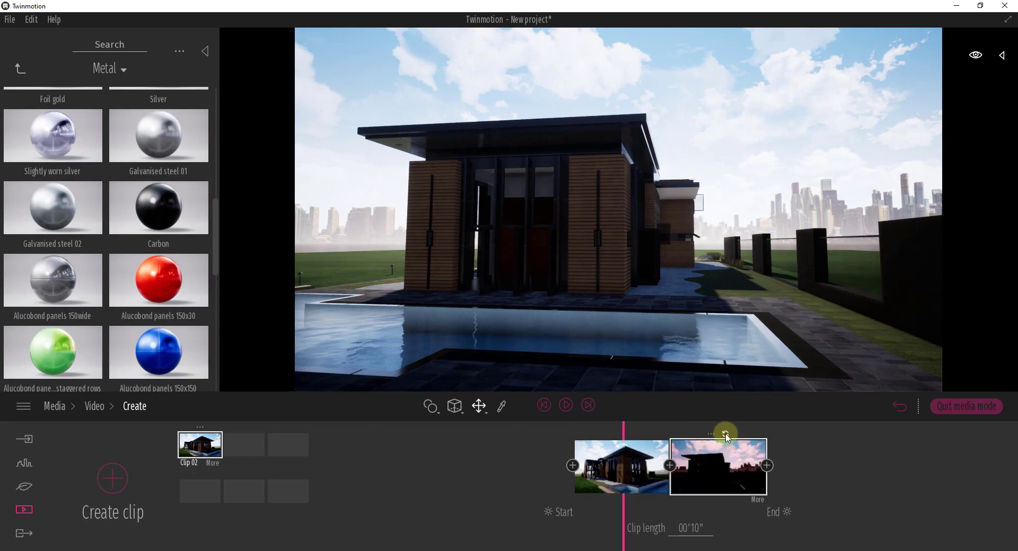
click(566, 406)
click(565, 405)
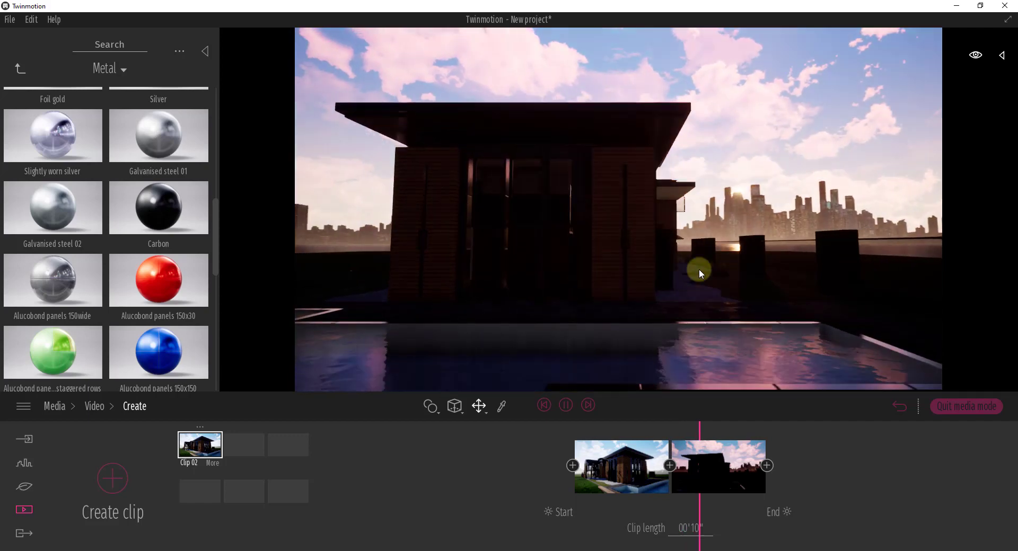
key(space)
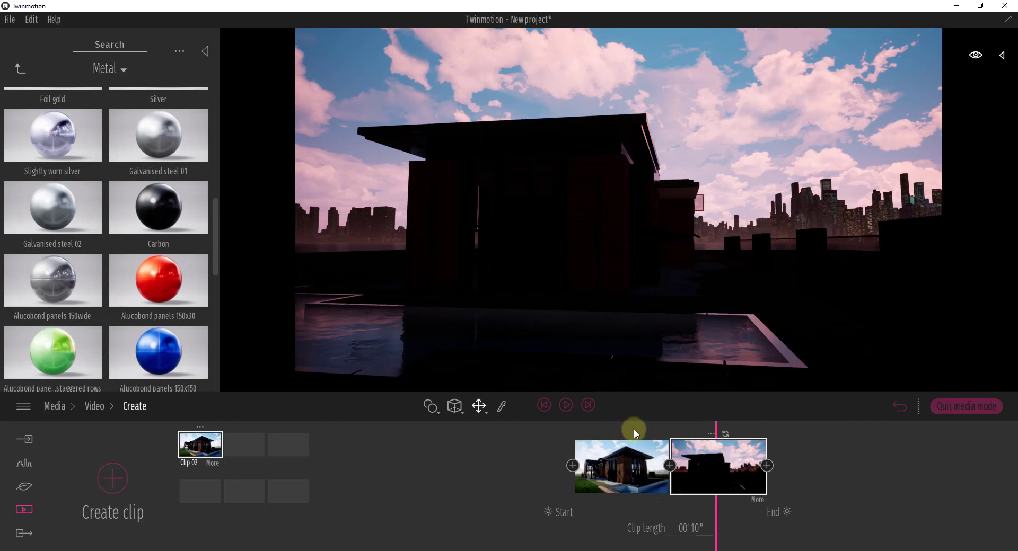
mouse_move(715, 514)
mouse_down()
mouse_move(595, 514)
mouse_move(717, 513)
mouse_move(618, 513)
mouse_move(700, 523)
mouse_move(634, 527)
mouse_move(722, 522)
mouse_move(638, 529)
mouse_move(729, 524)
mouse_up()
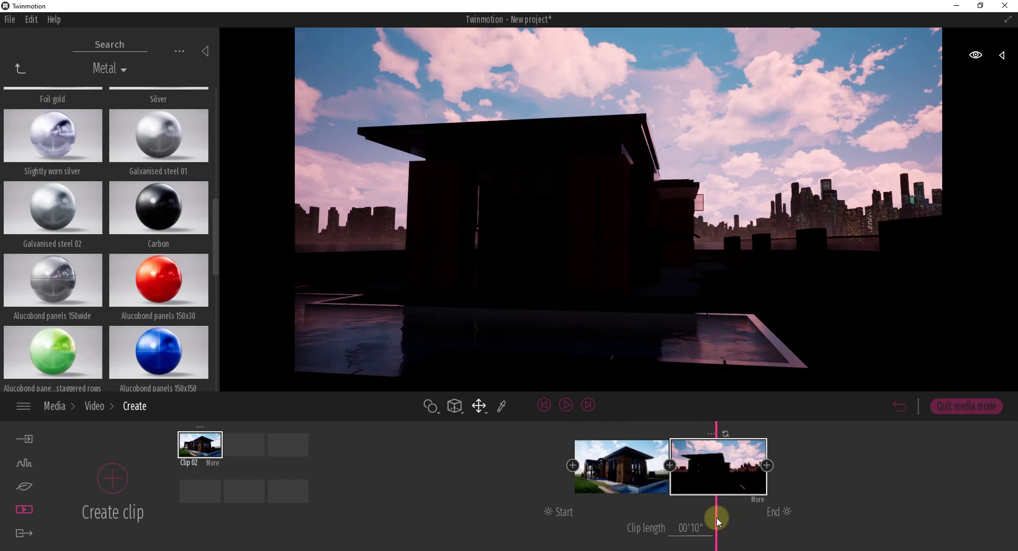
mouse_move(715, 517)
mouse_down()
mouse_move(615, 521)
mouse_move(729, 522)
mouse_up()
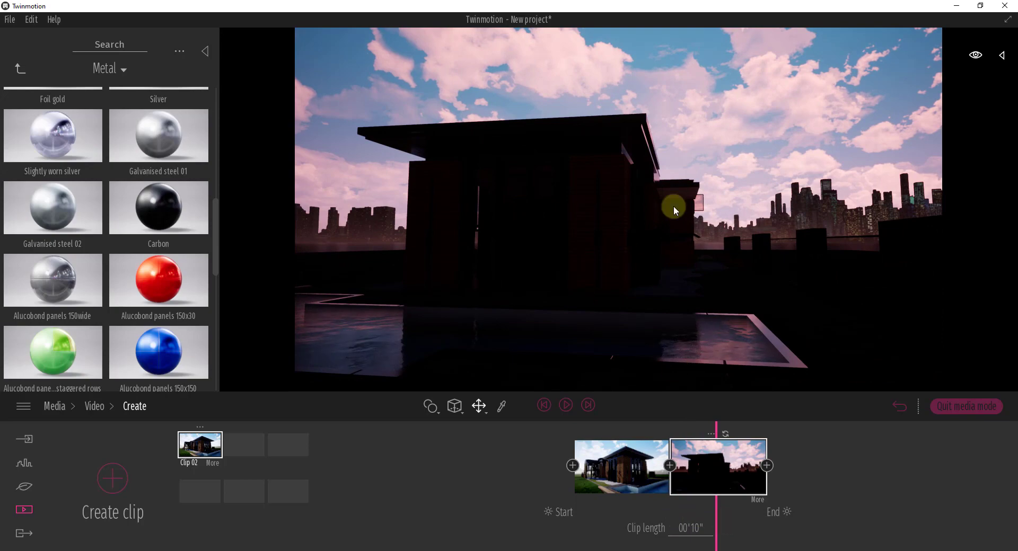
drag(717, 507, 623, 436)
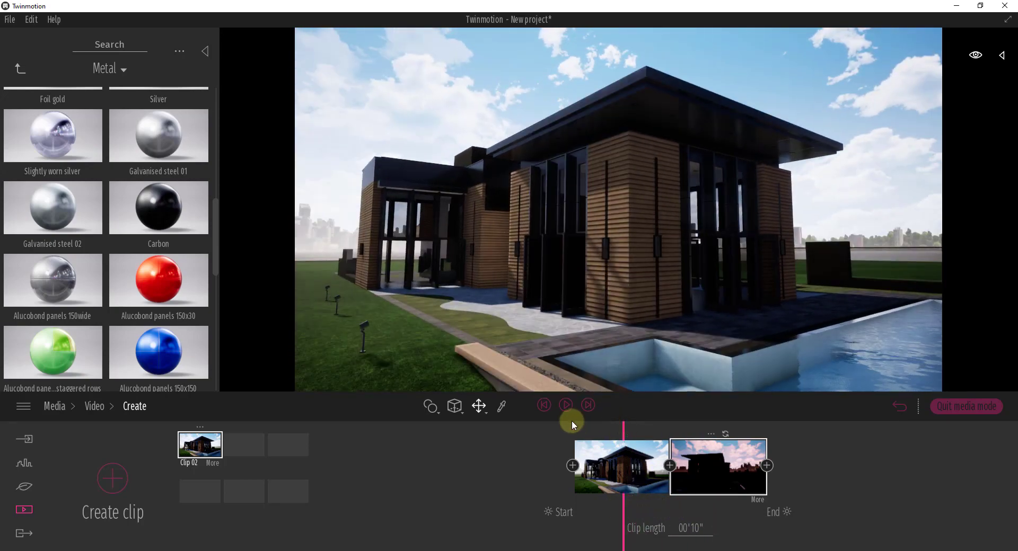
click(566, 406)
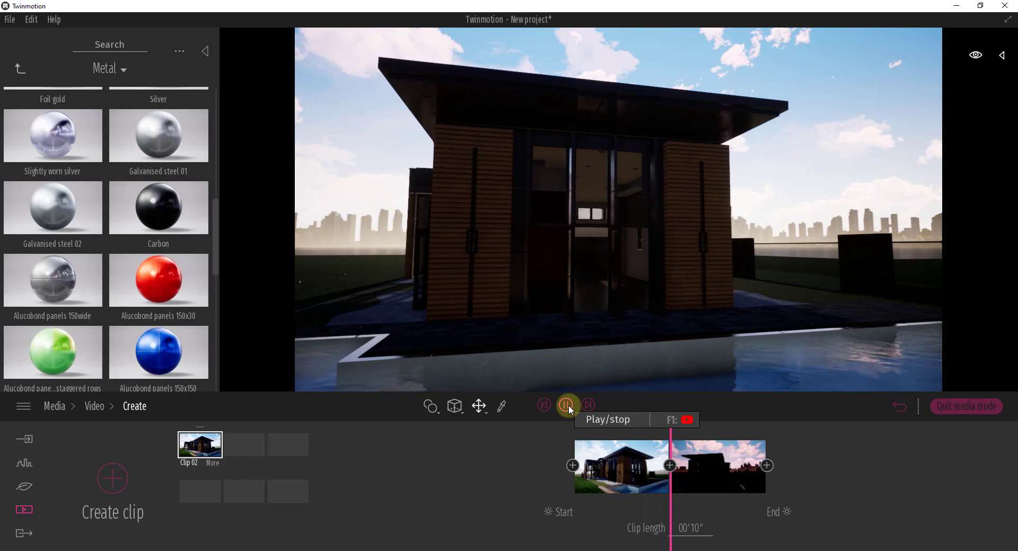
click(567, 406)
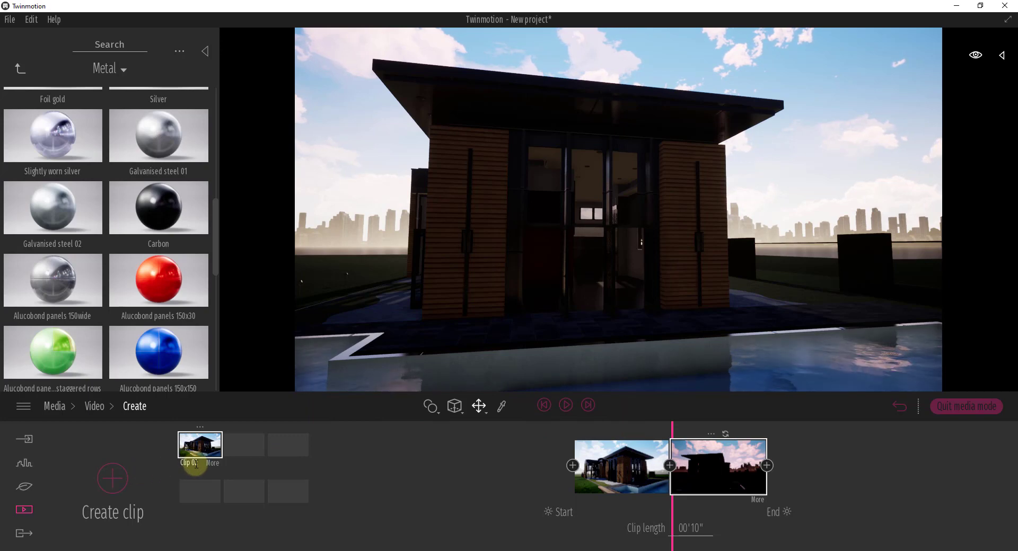
Select Clip 02 for video export, review its Mpeg settings, then return to Media.
click(20, 539)
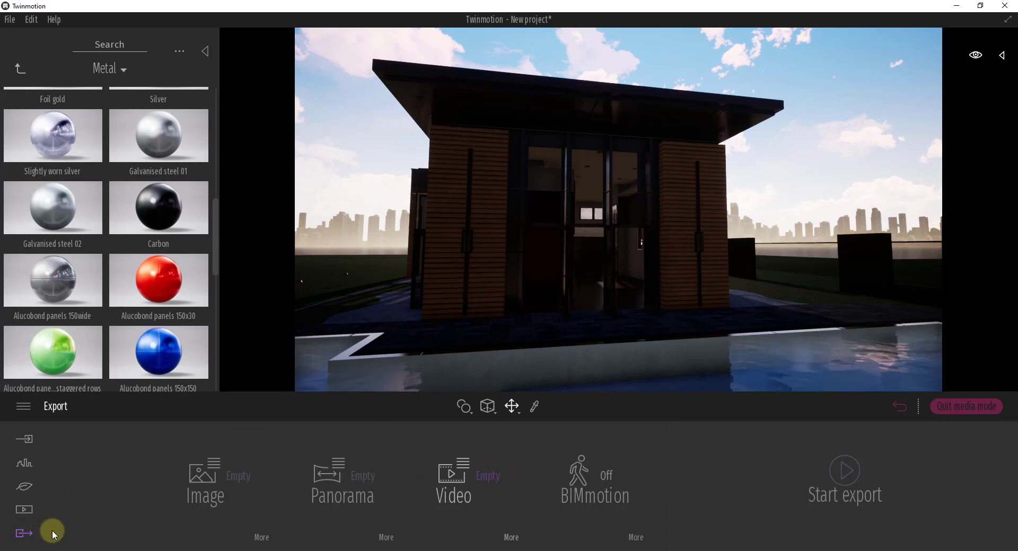
click(468, 469)
click(479, 433)
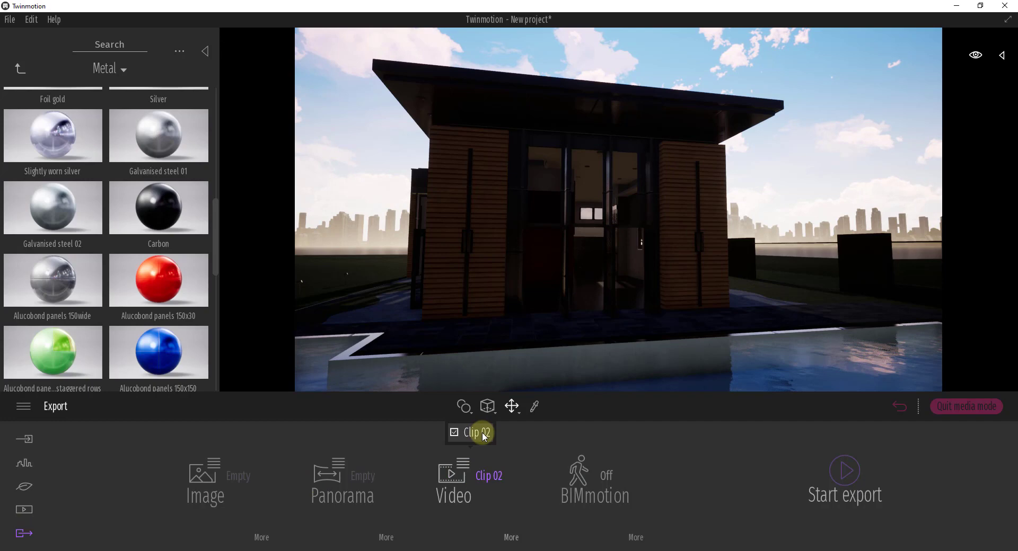
click(512, 537)
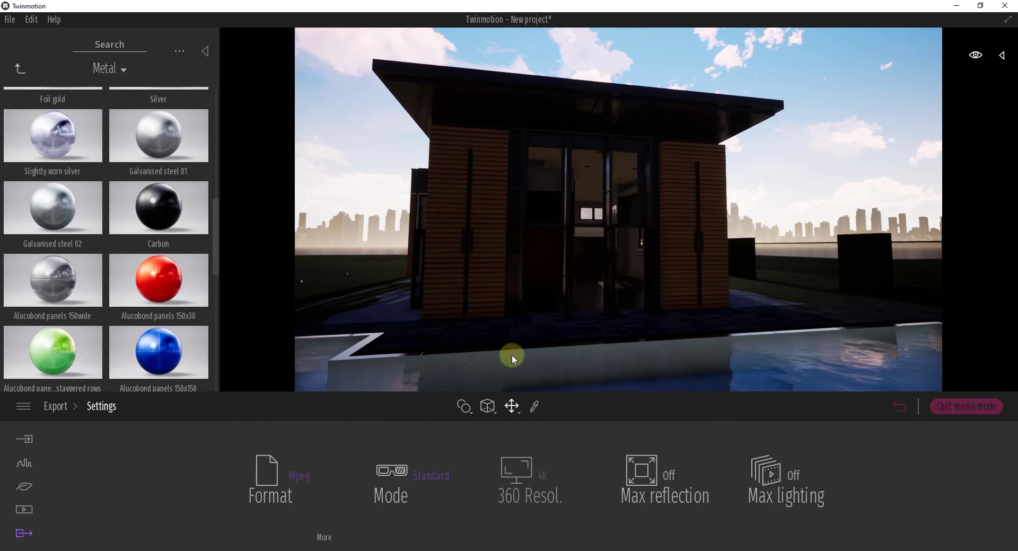
right_click(522, 482)
click(22, 512)
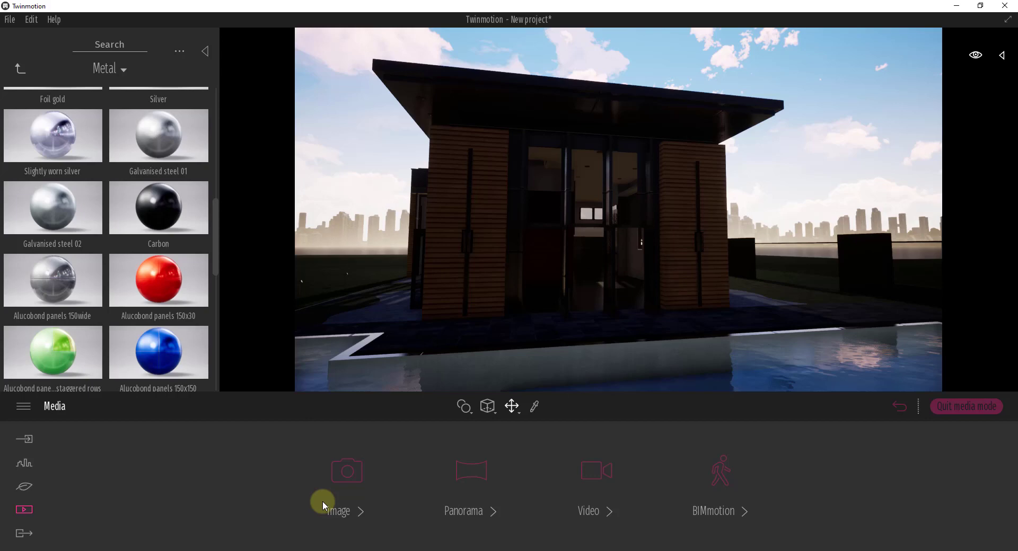
Reach Clip 02's camera settings through Media > Video > Create.
click(616, 478)
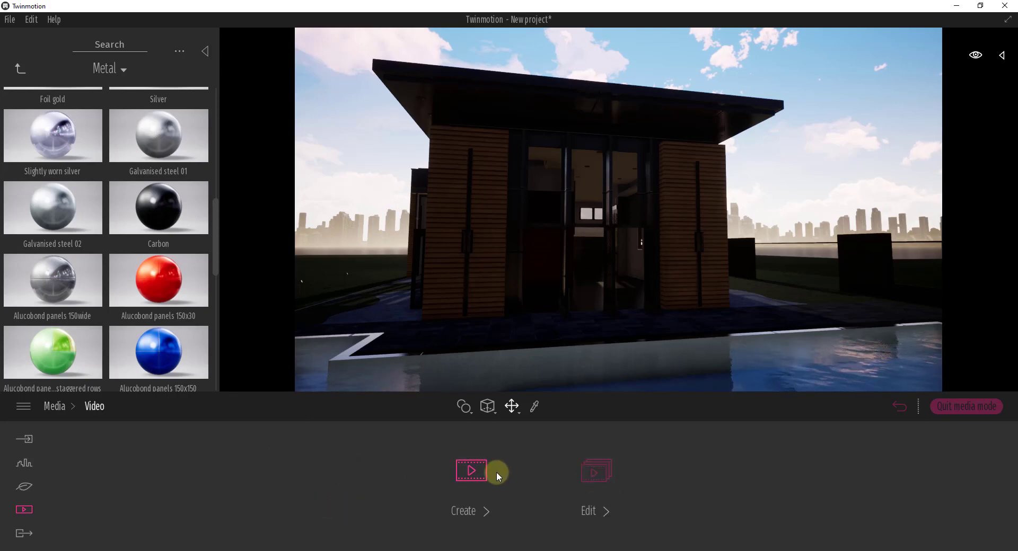
click(601, 473)
click(24, 510)
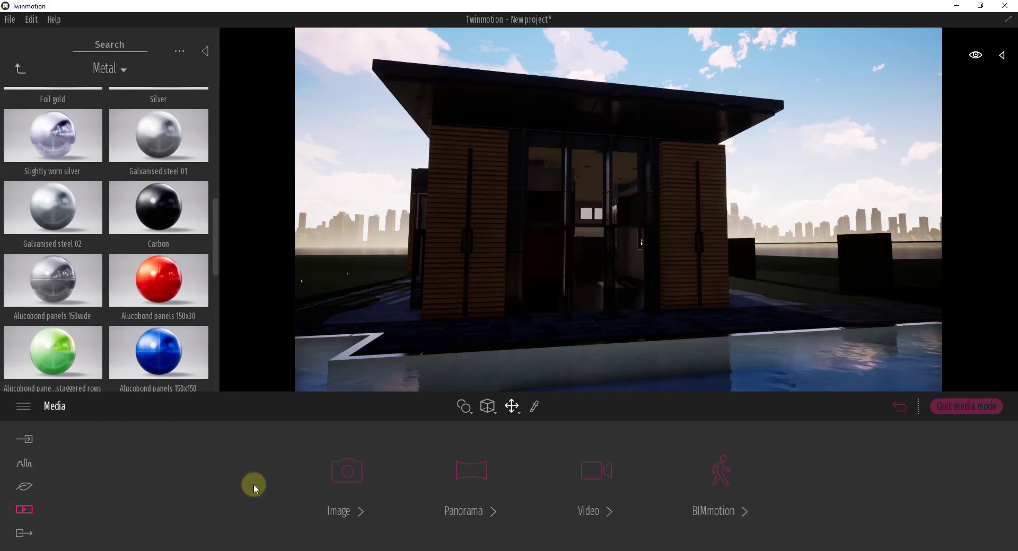
click(586, 477)
click(461, 468)
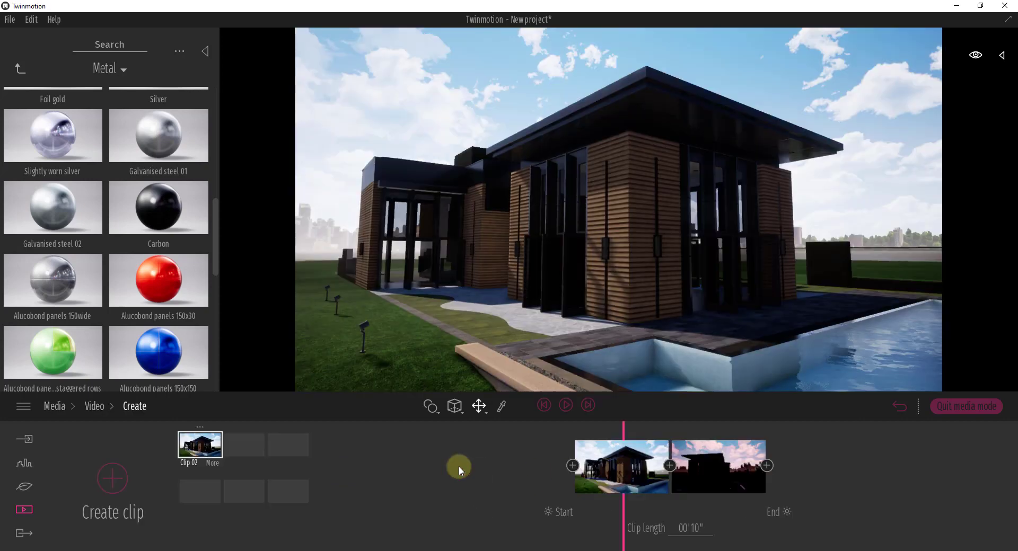
click(211, 467)
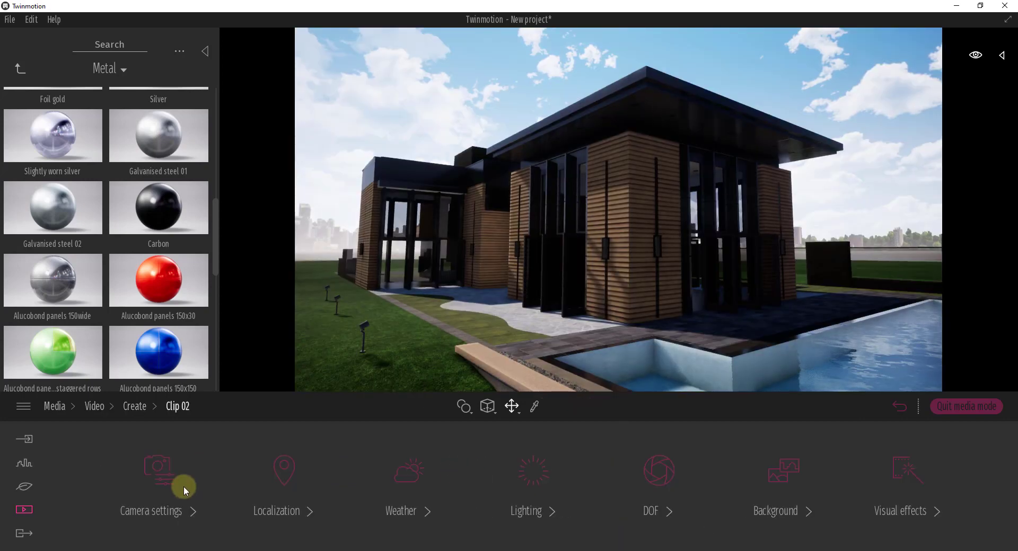
click(154, 513)
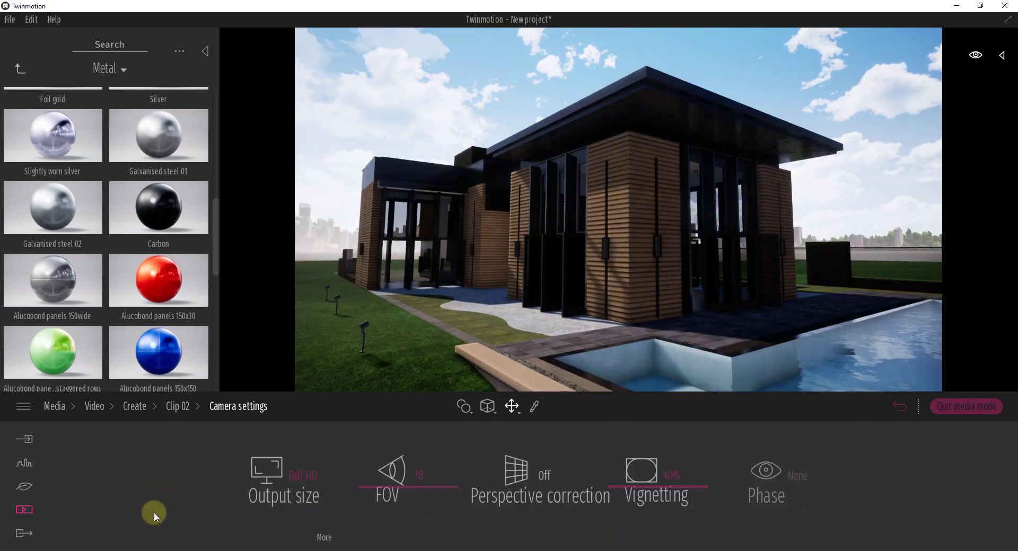
Keep the output size at Full HD 1920×1080 and return to the Export page.
click(305, 493)
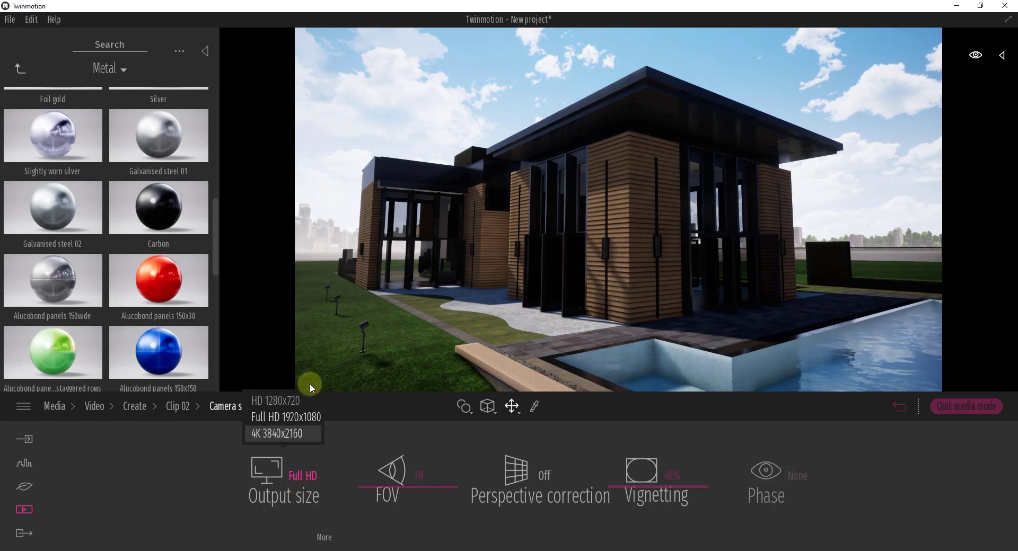
click(295, 489)
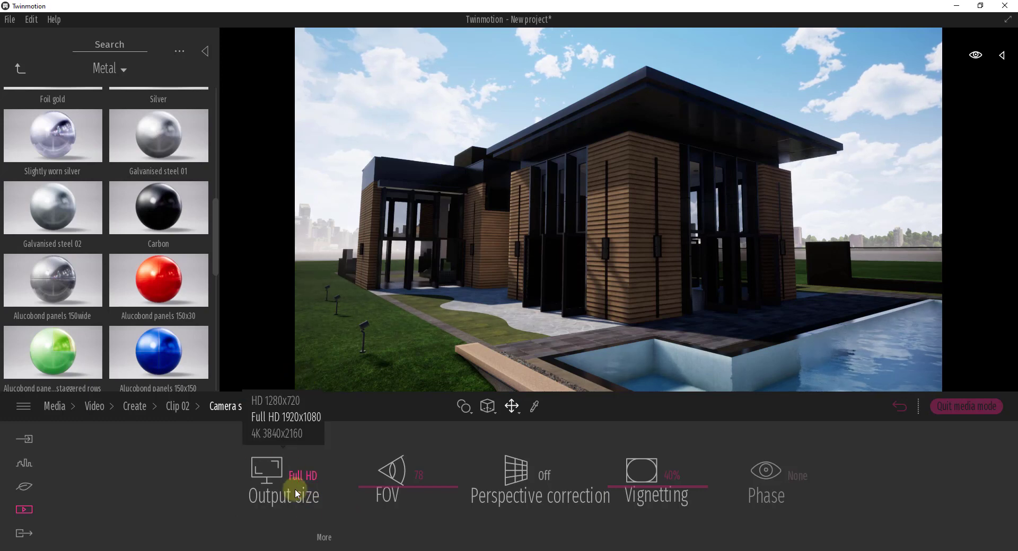
click(325, 537)
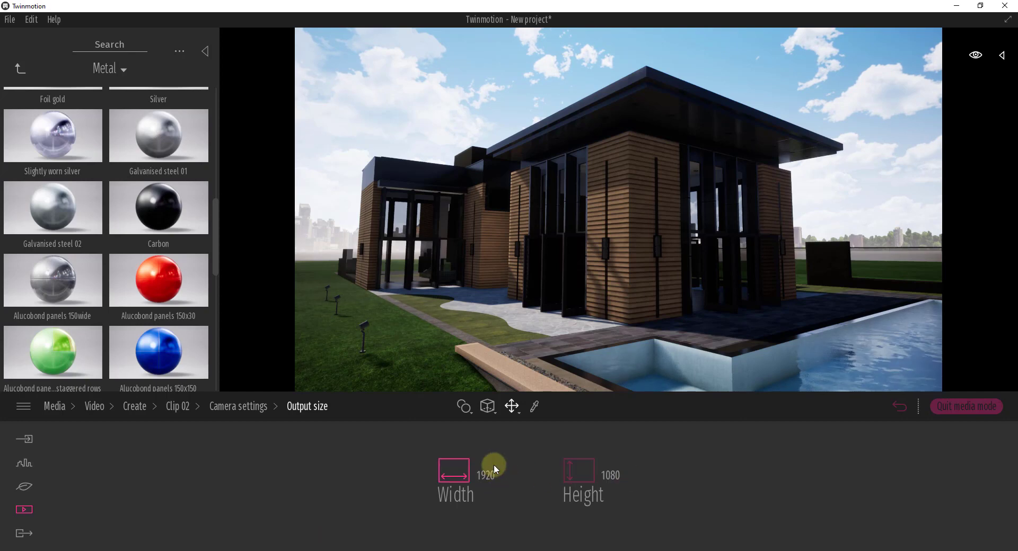
click(228, 404)
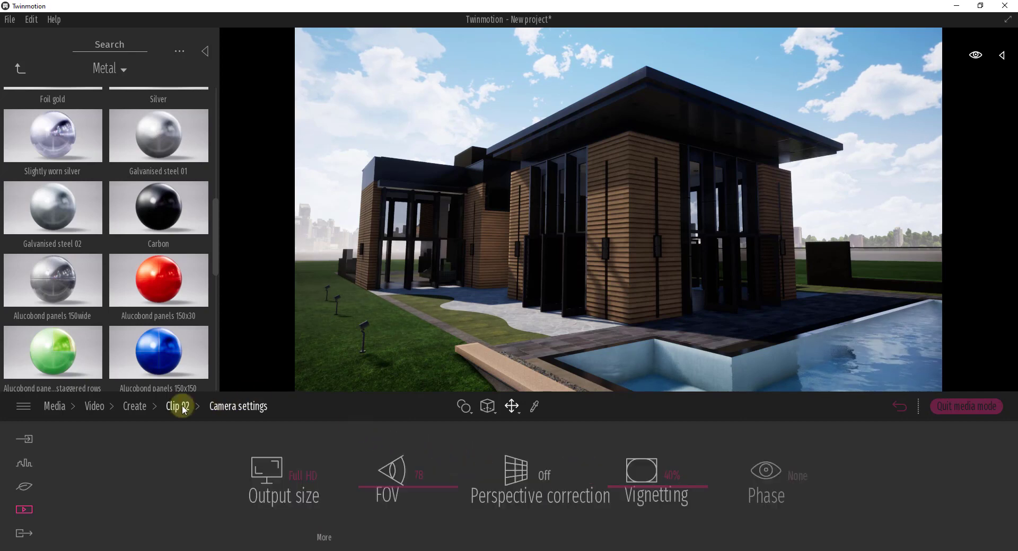
click(296, 470)
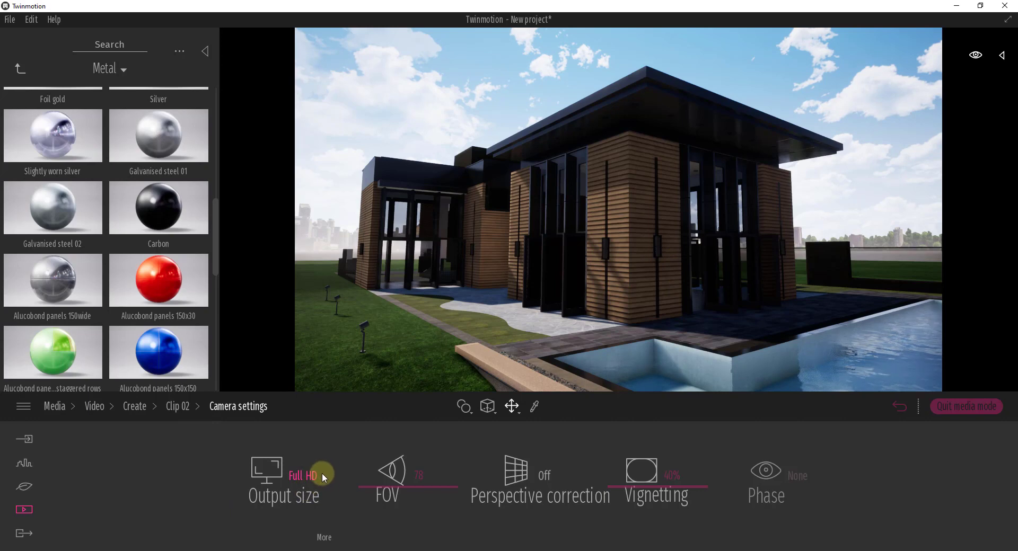
click(24, 533)
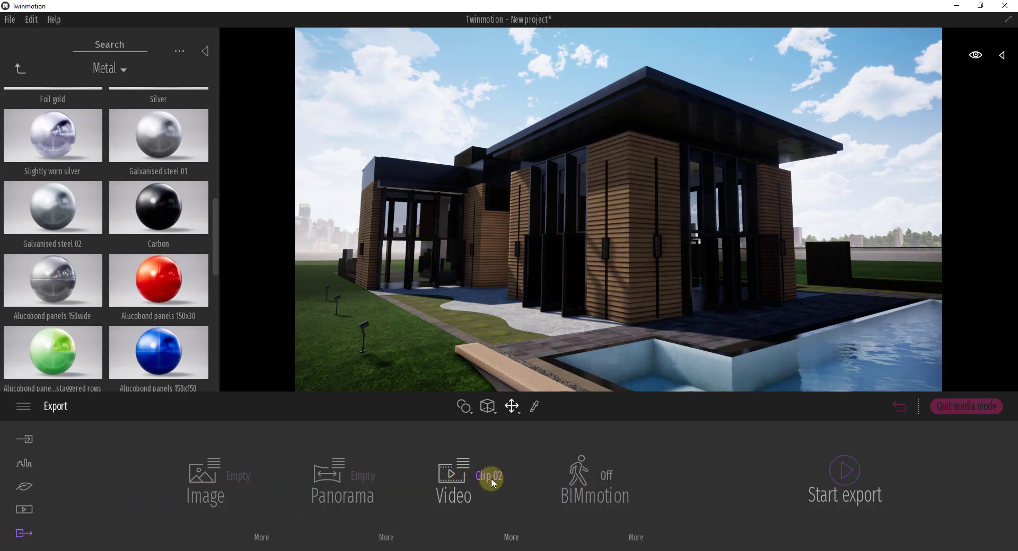
Export Clip 02 to the 26 Sun Movement Animation folder.
click(845, 471)
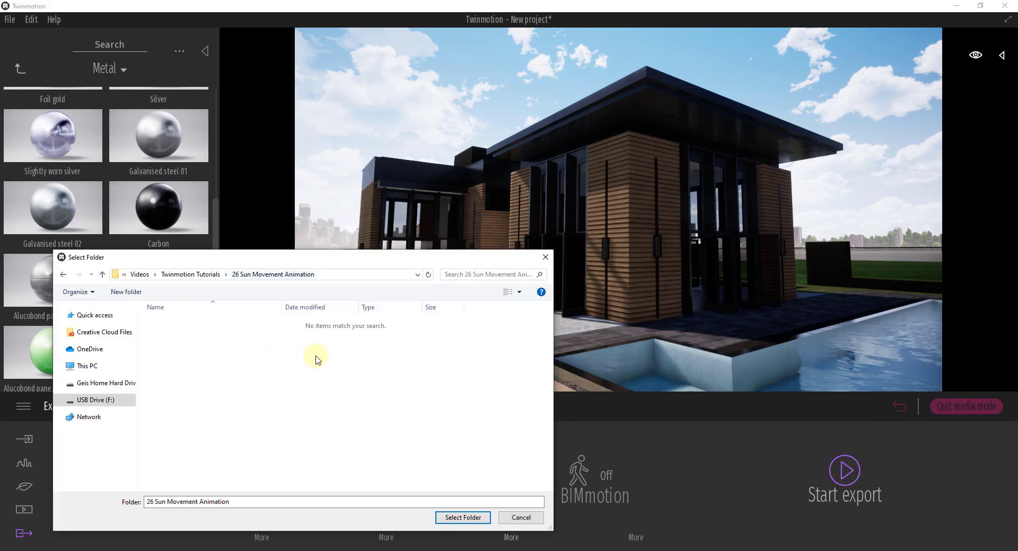
click(475, 518)
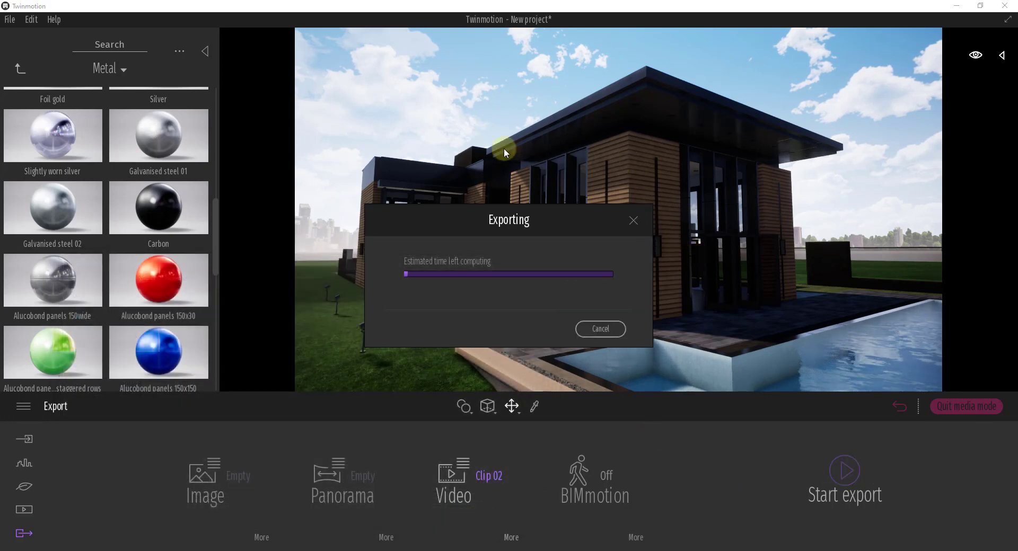